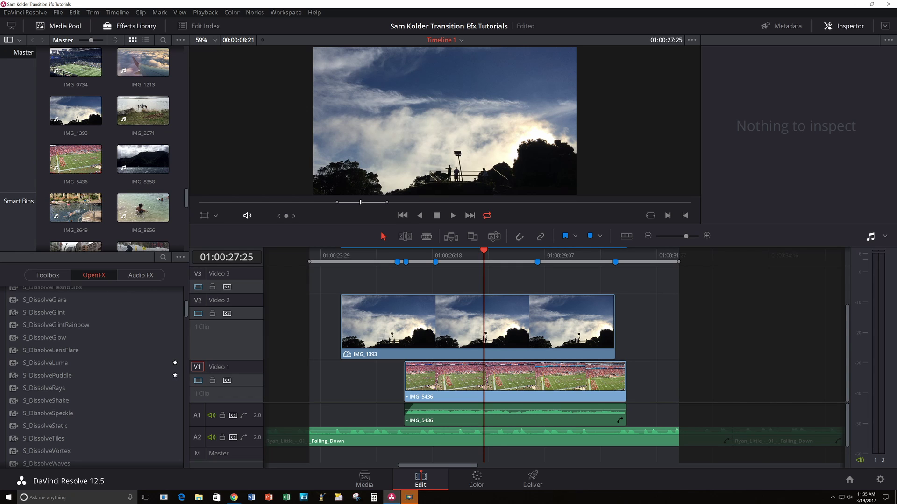
Step: Preview the end of the football clip, then return the playhead to 01:00:25:00
scroll(94, 374, up, 5)
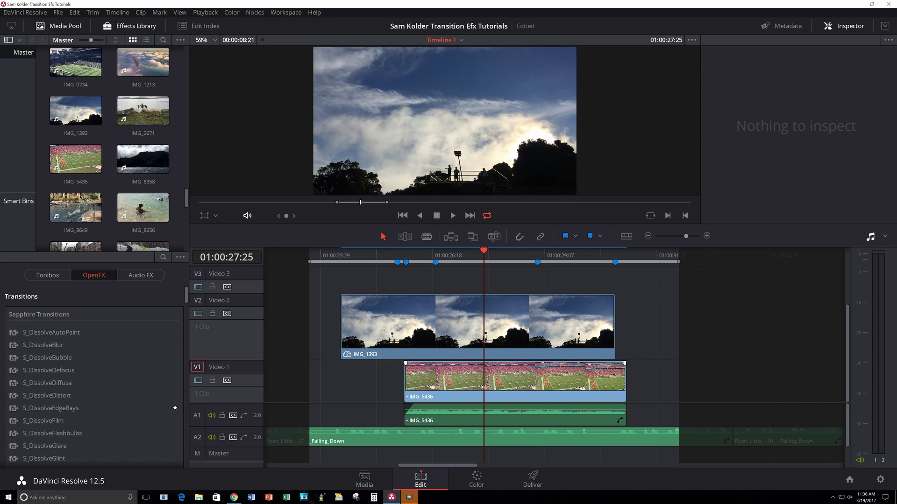
click(624, 255)
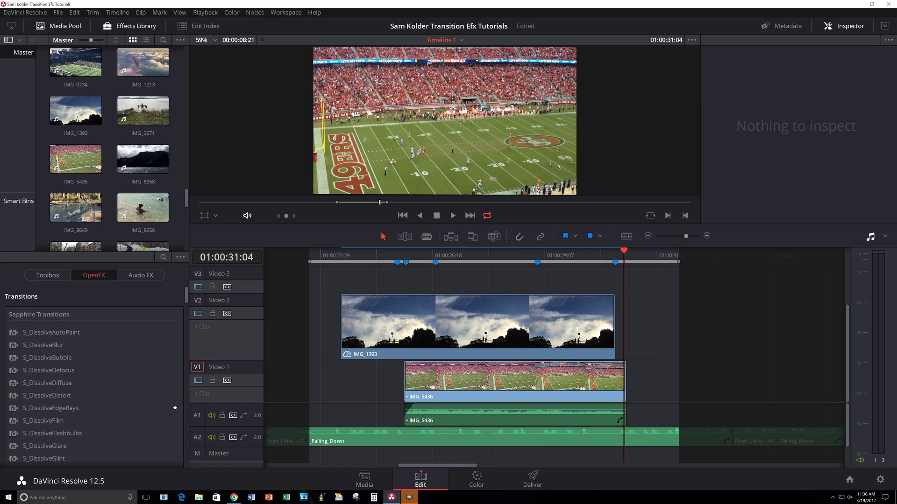
click(363, 255)
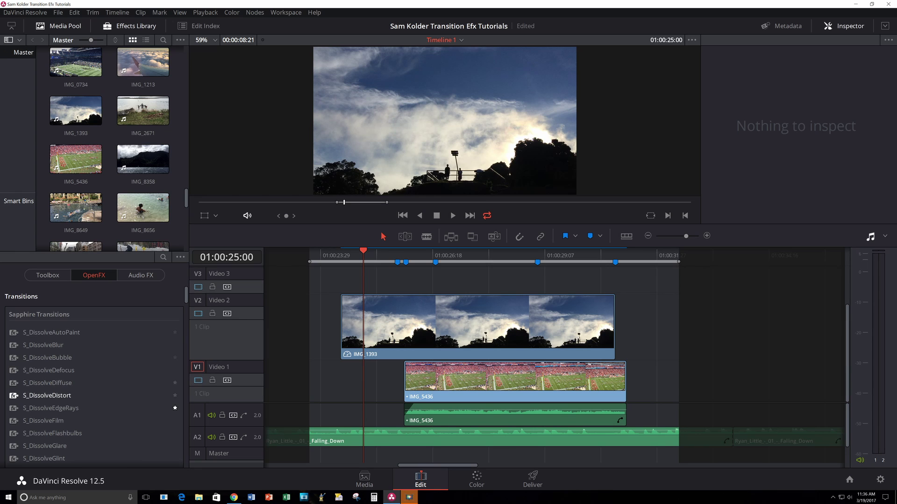
scroll(93, 404, down, 3)
scroll(93, 403, down, 2)
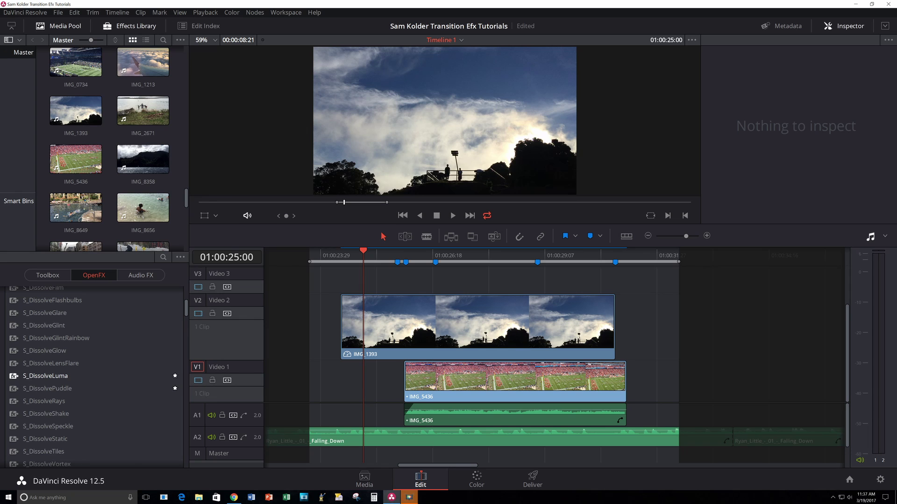
Step: Apply S_DissolveLuma to the end of IMG_1393 and lengthen it to 154 frames (5.1 seconds)
drag(47, 376, 591, 329)
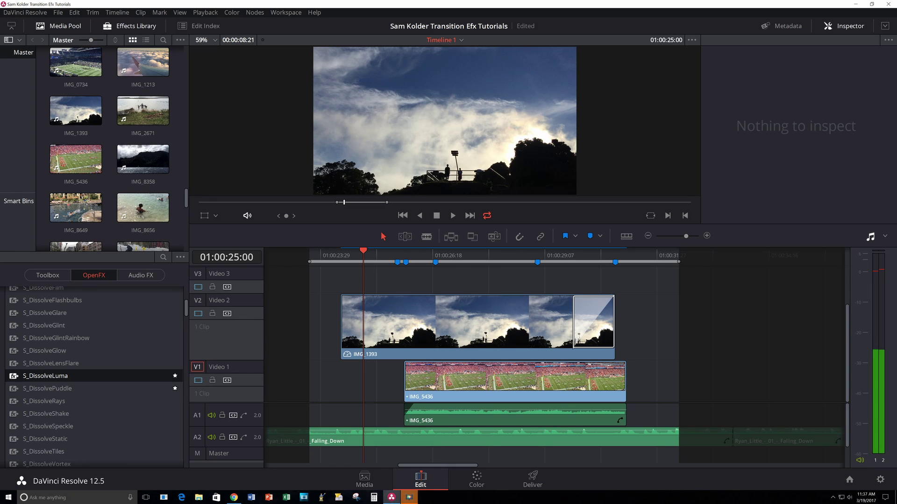
click(607, 341)
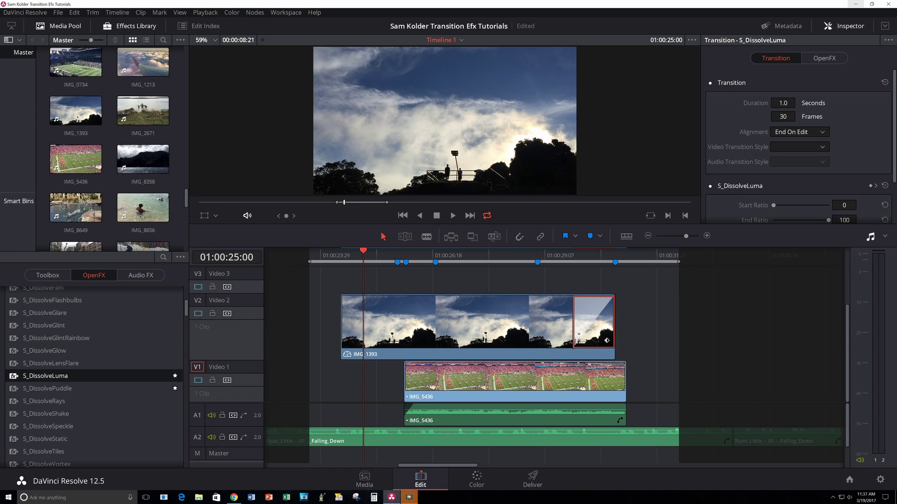
click(846, 26)
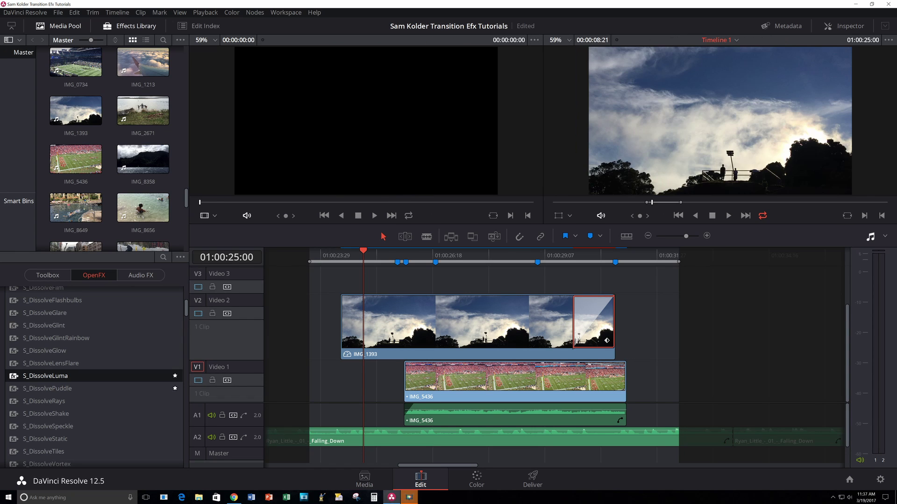
click(846, 26)
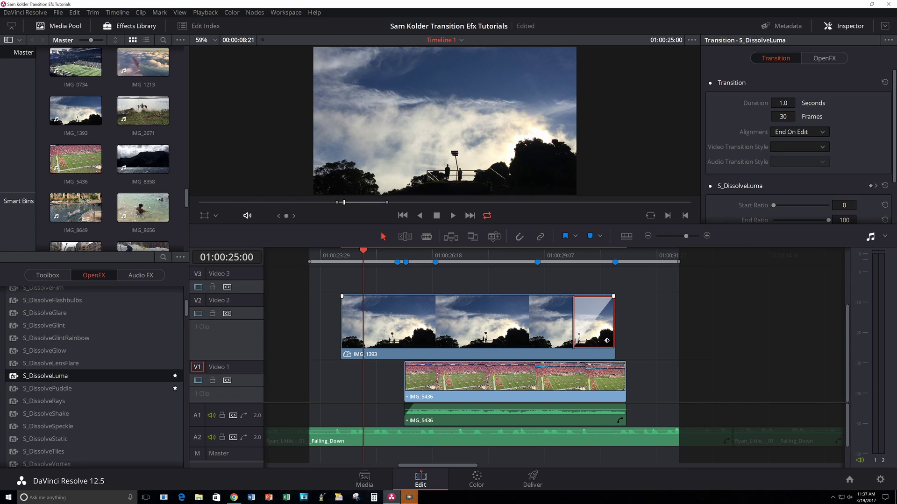
drag(783, 116, 813, 116)
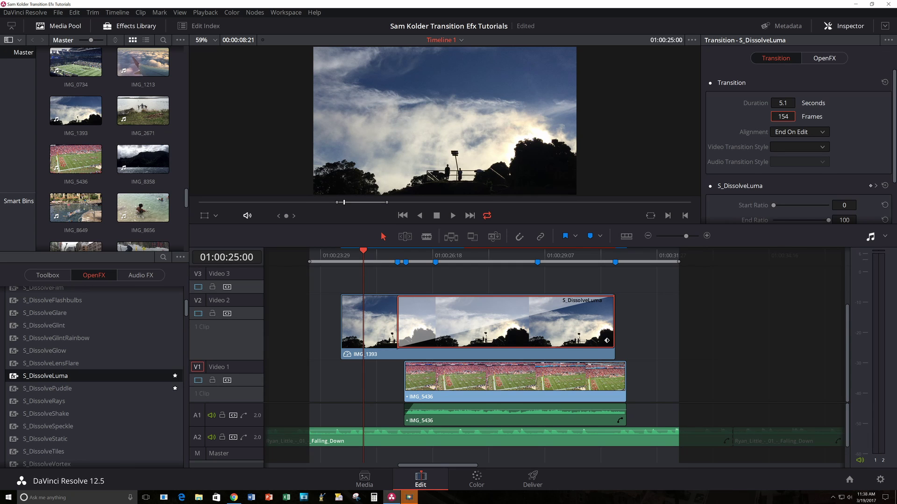
click(824, 58)
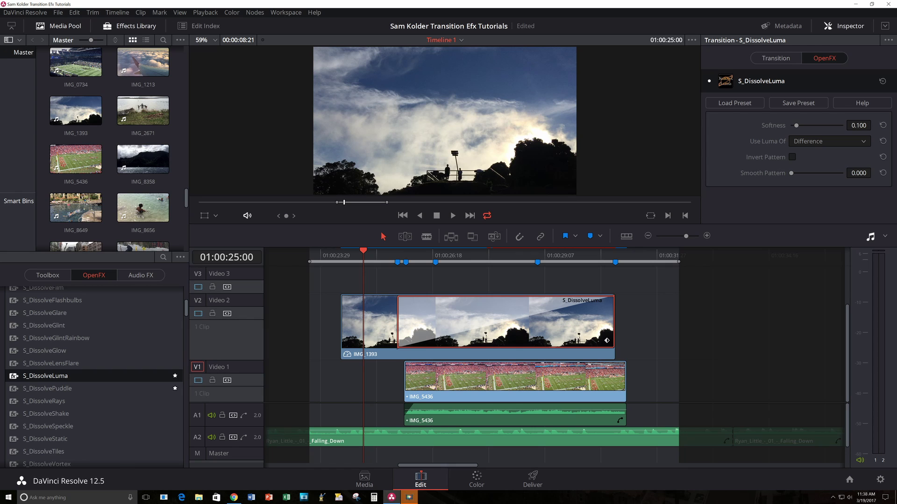
Step: Change the S_DissolveLuma Use Luma Of setting from Difference to Mult
click(829, 141)
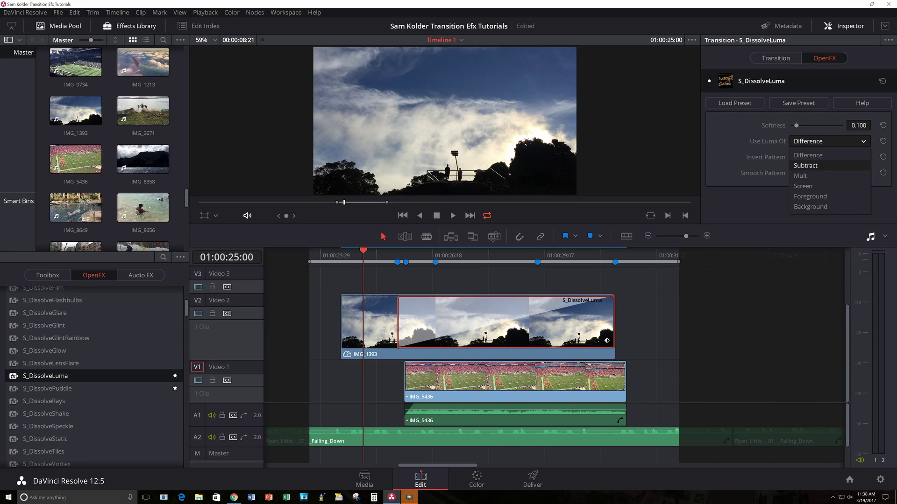
click(800, 175)
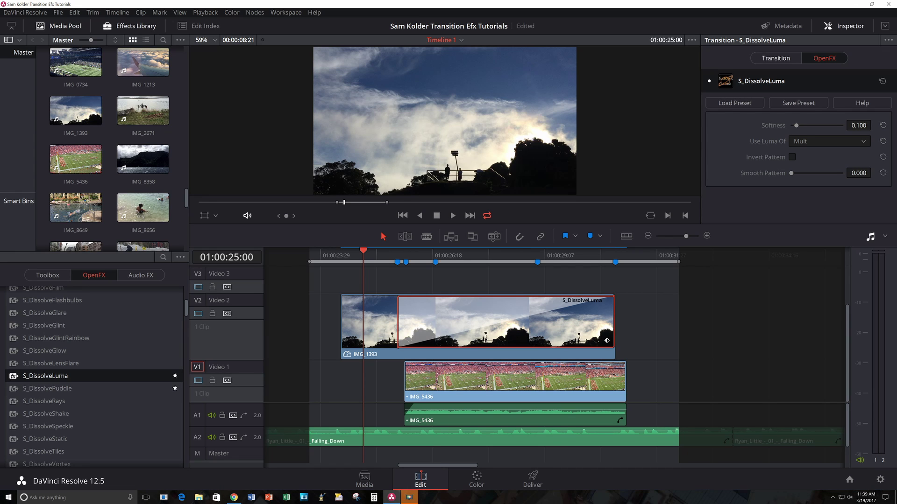
Step: Go to the transition's start, then step to 01:00:26:00, where the Transition Curve reads 0.039
click(776, 58)
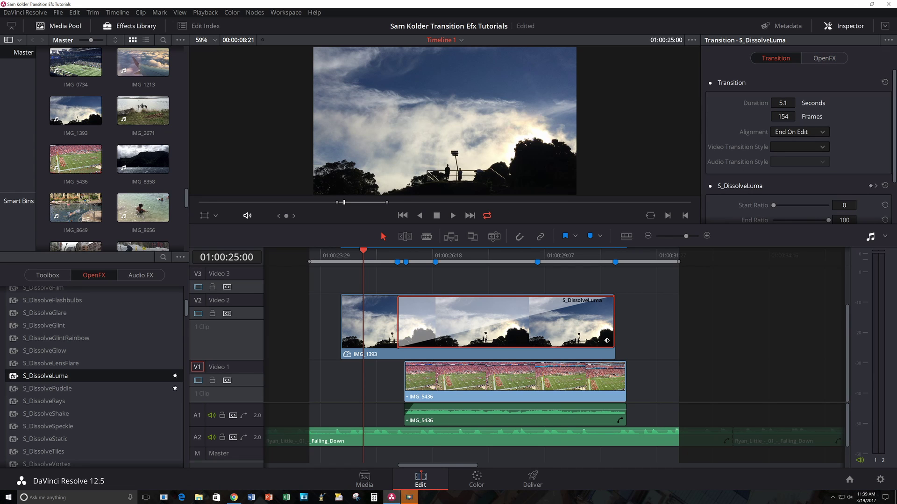
scroll(797, 146, down, 2)
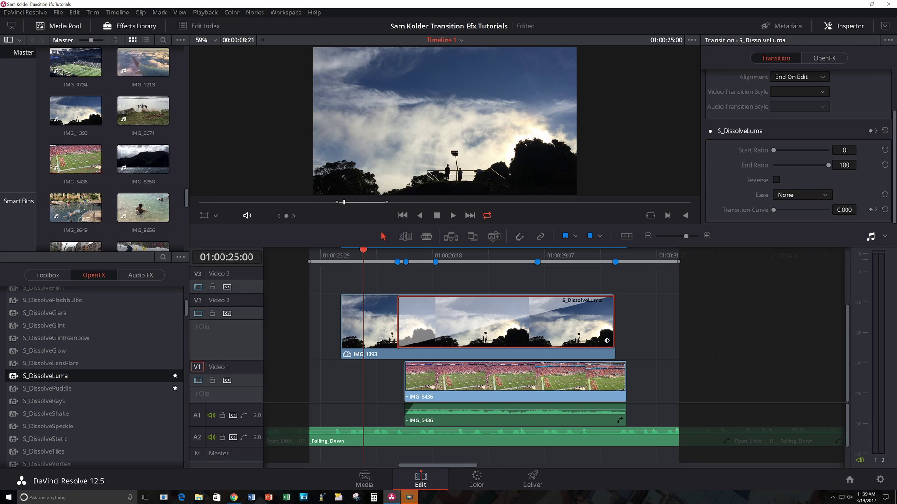
key(Down)
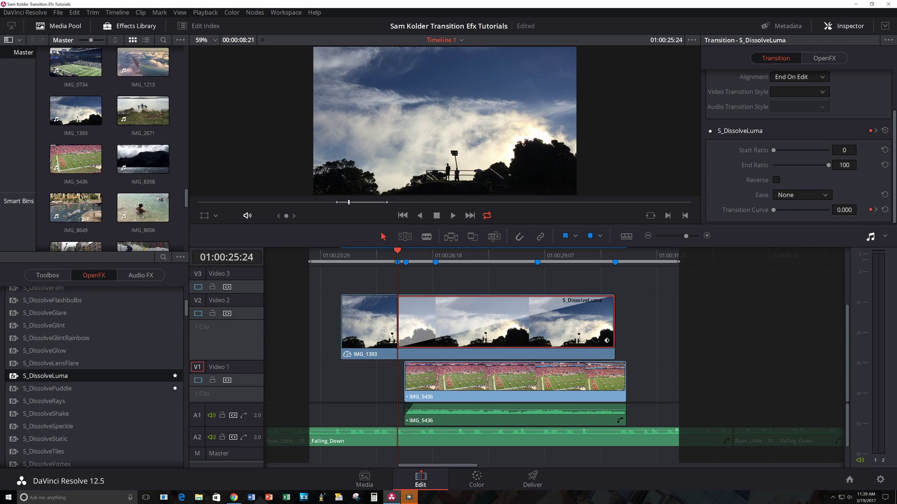
key(Right)
key(Right)
key(Right)
key(Right)
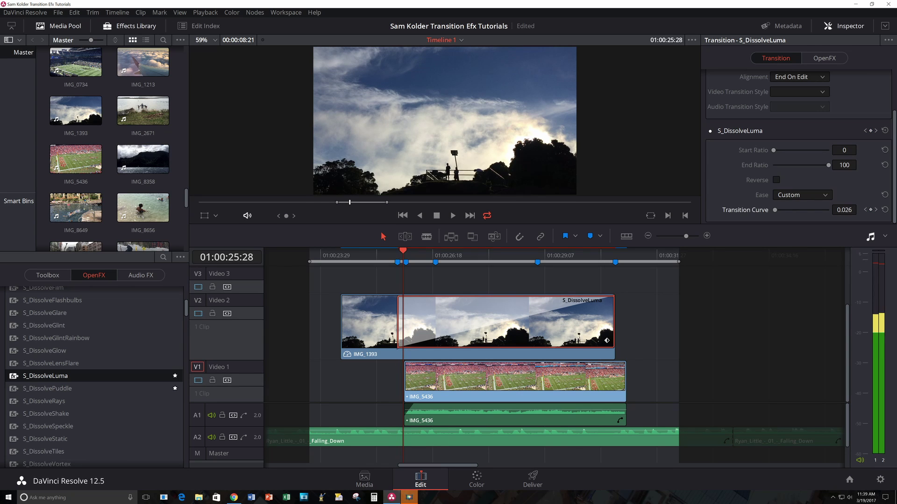
key(Right)
key(Right)
key(Right)
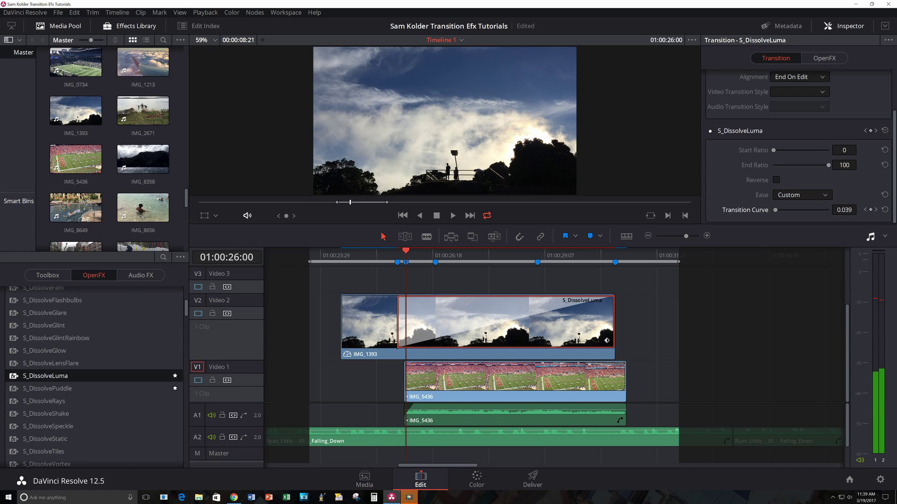
key(Left)
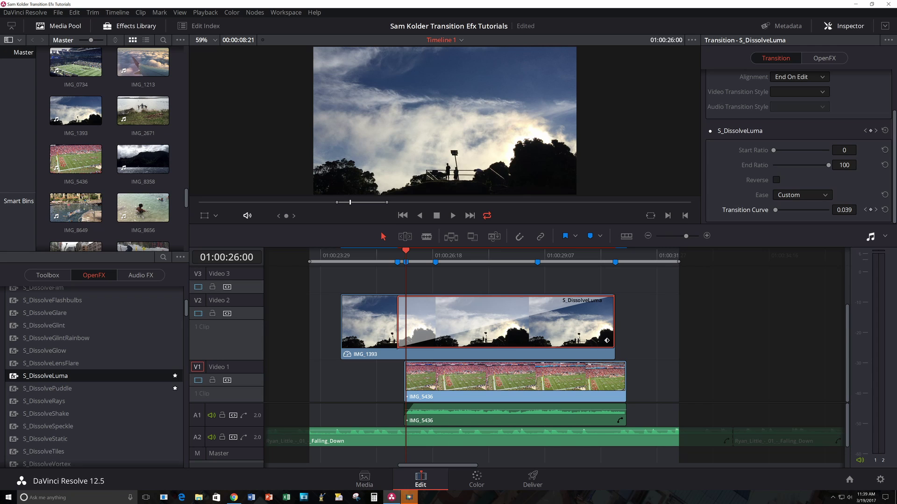
Step: Keyframe the Transition Curve at about 0.585 at 01:00:26:00, then play forward
drag(844, 209, 848, 210)
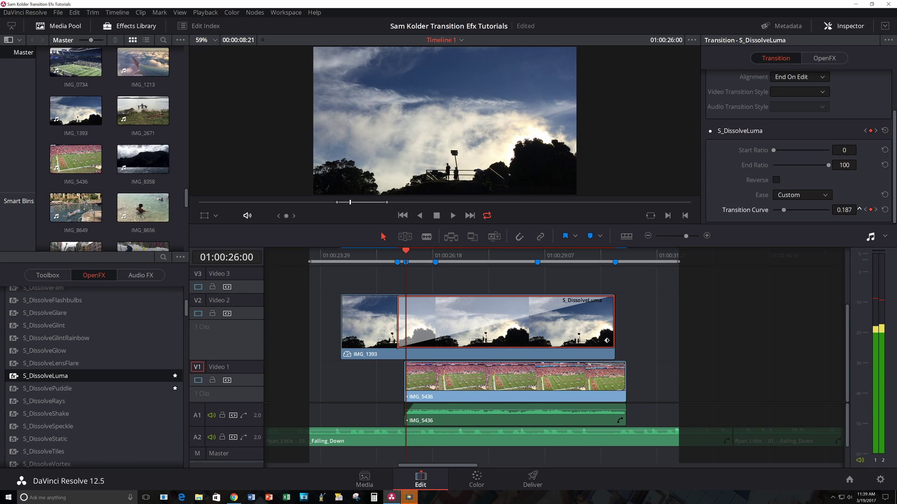
drag(844, 210, 860, 210)
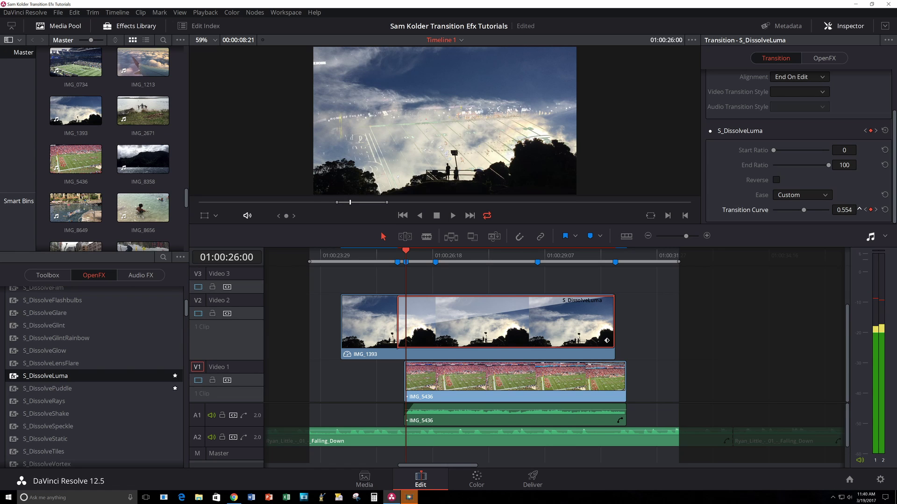
drag(859, 209, 867, 209)
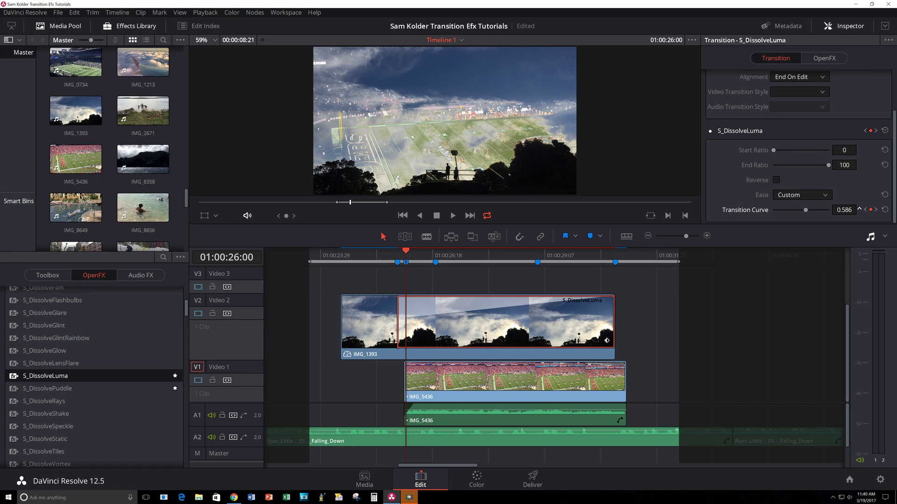
drag(867, 209, 866, 208)
key(space)
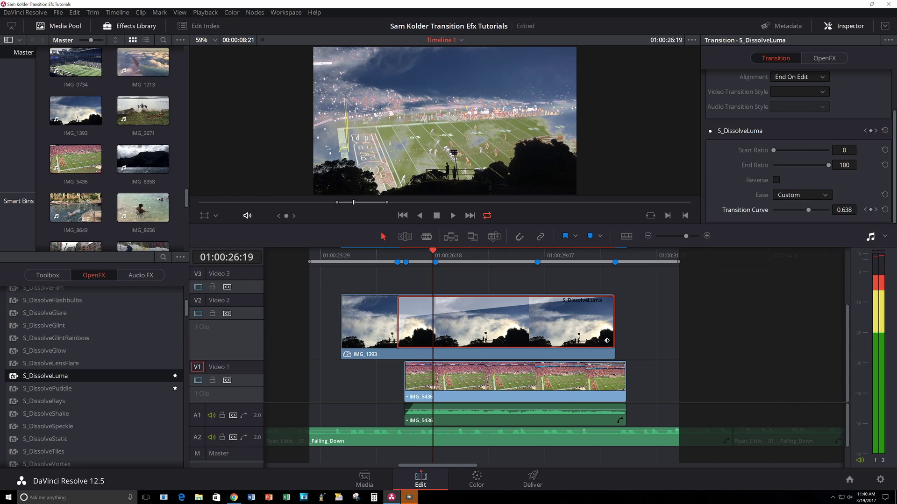
Step: Stop playback at 01:00:26:21 and keyframe the Transition Curve at 0.880
key(space)
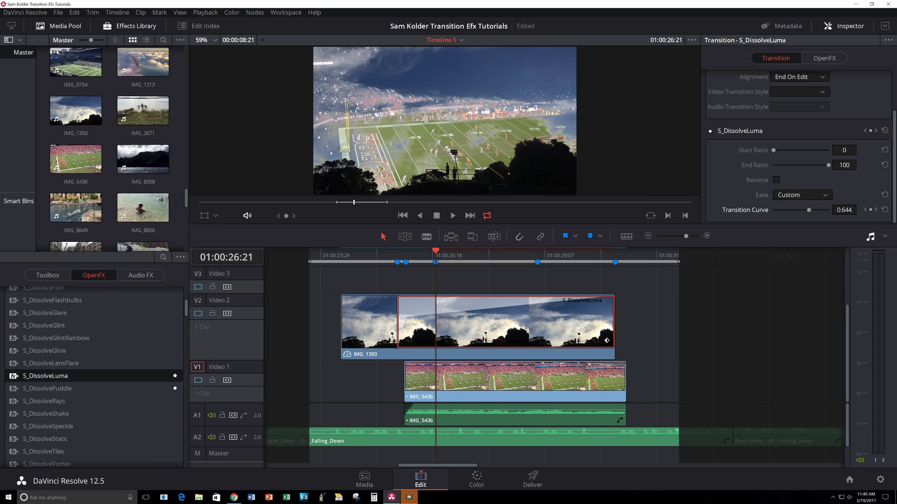
drag(844, 210, 859, 209)
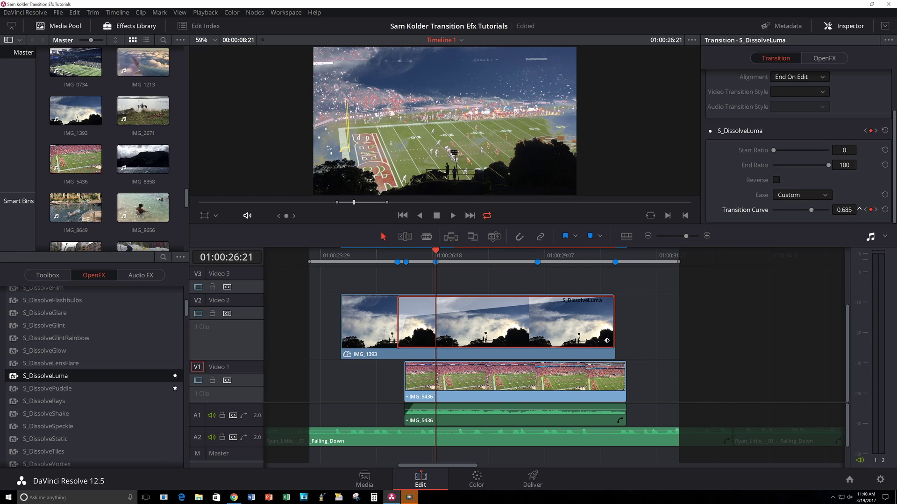
drag(845, 210, 848, 209)
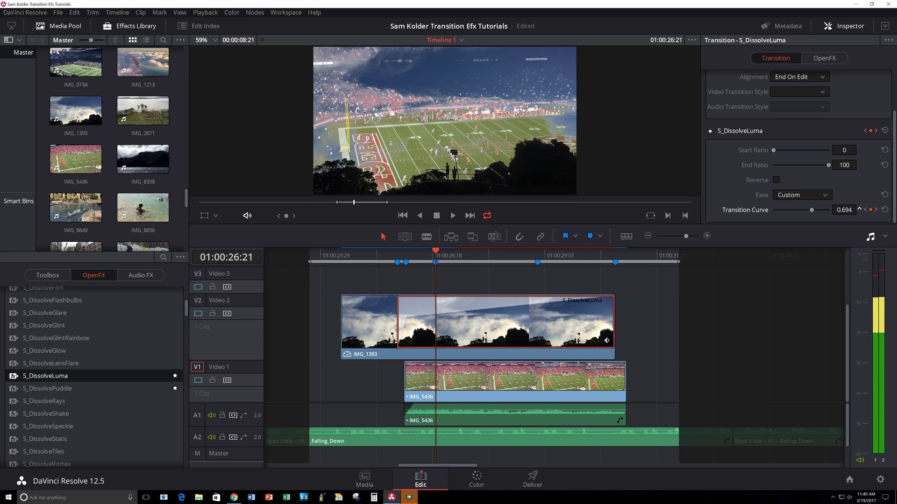
drag(848, 209, 853, 210)
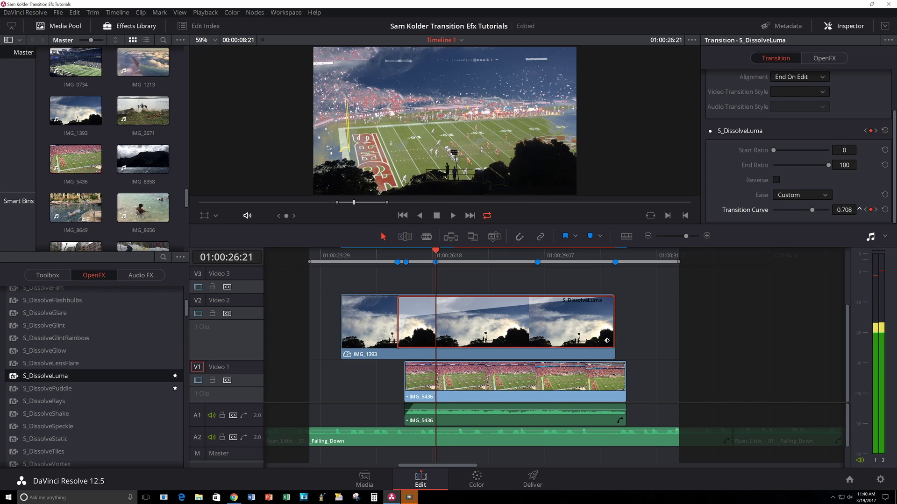
drag(853, 209, 892, 209)
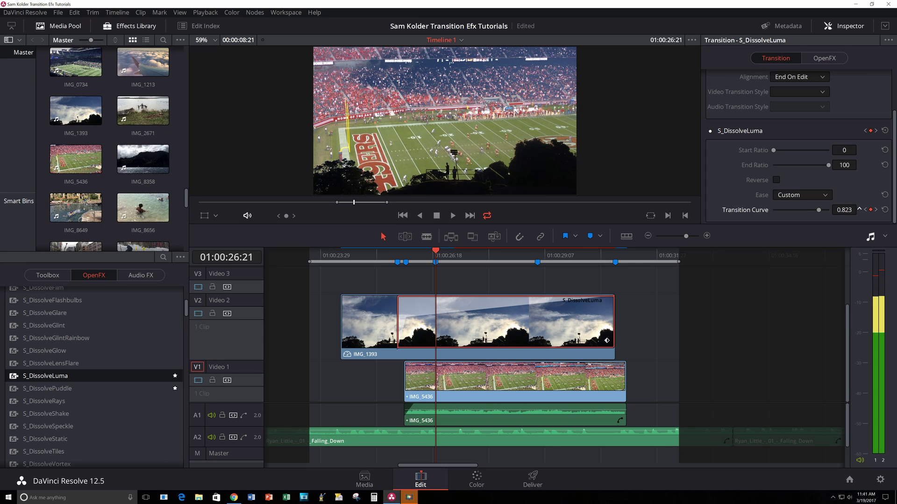
drag(844, 209, 858, 210)
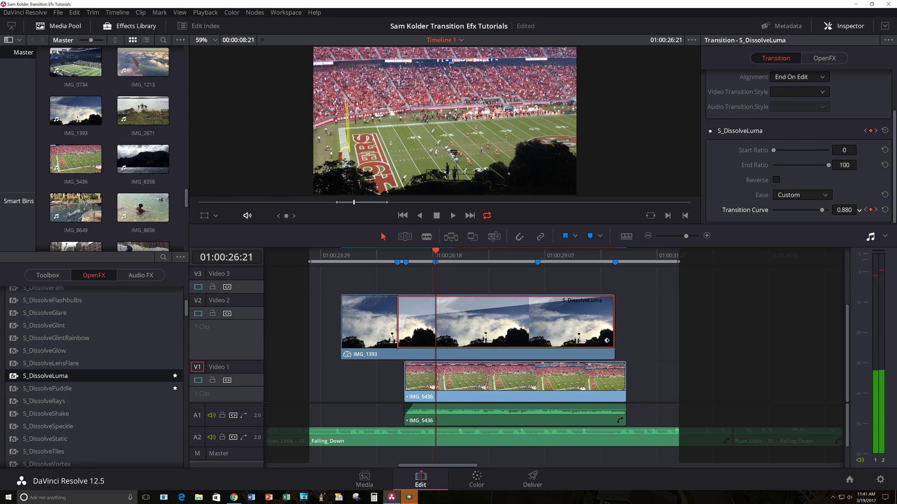
drag(858, 210, 857, 210)
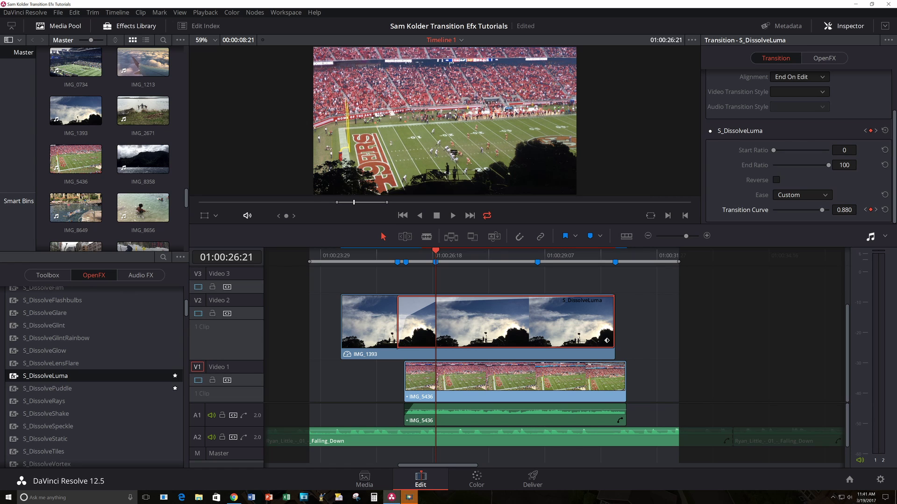
Step: Set the Transition Curve keyframe at 01:00:29:03 to 0.88 to hold the dissolve
key(shift+Down)
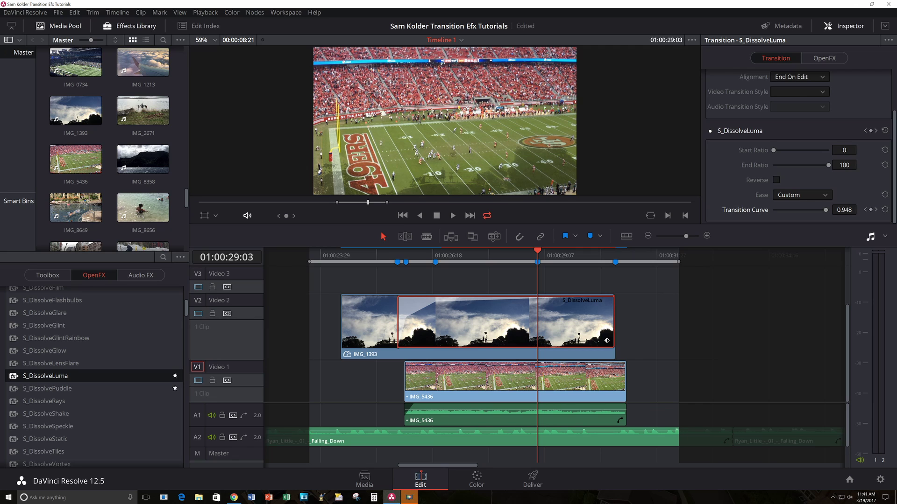
click(844, 210)
key(BackSpace)
text(0.88)
key(Return)
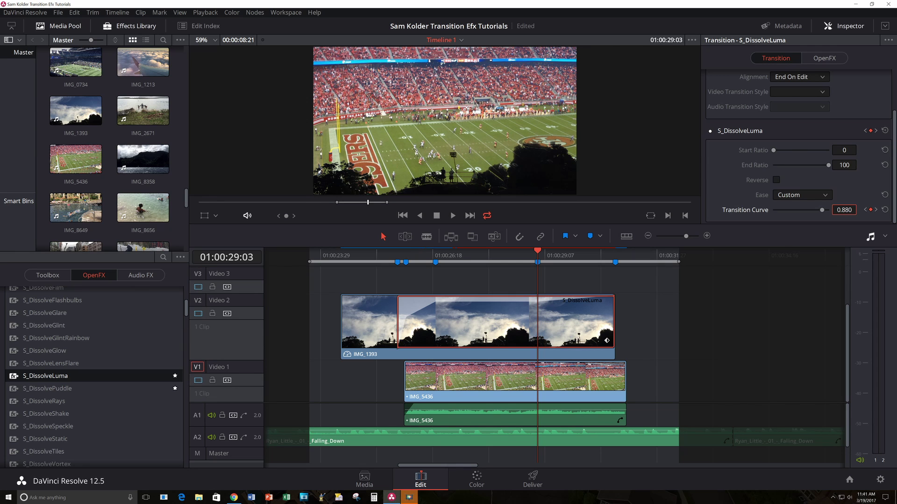
Step: Jump to the final 1.000 keyframe at 01:00:30:28 and step through the preceding frames
key(bracketright)
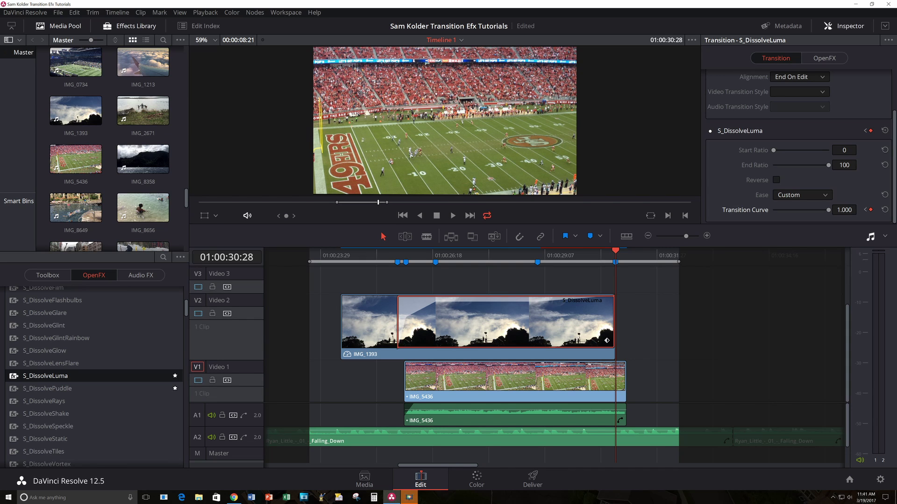
key(Left)
key(Right)
key(Left)
key(Left)
key(Left)
key(Left)
key(Left)
key(Left)
key(Left)
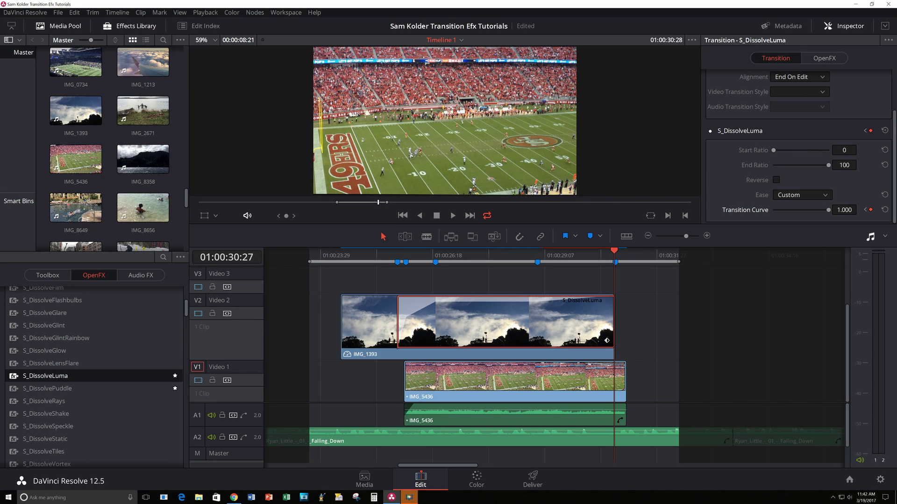
key(Left)
key(Left)
key(Left)
key(Left)
key(Left)
key(Left)
key(Left)
key(Left)
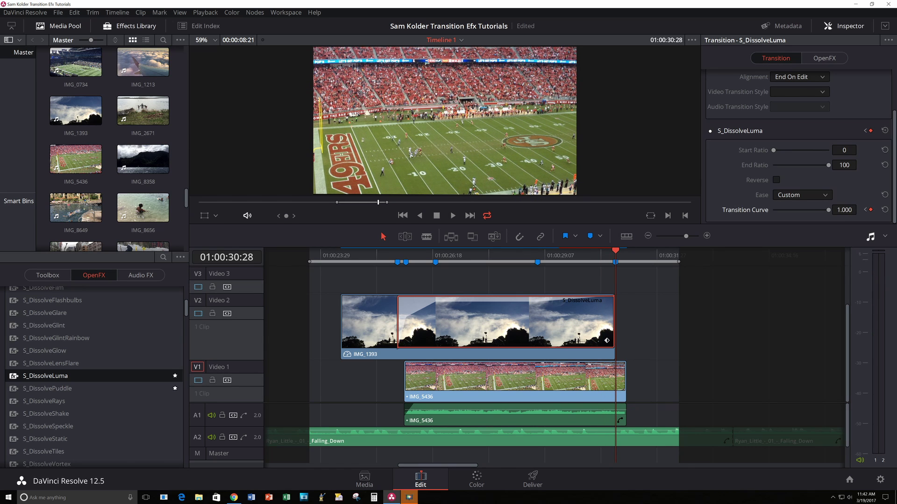
Step: Select the IMG_1393 clip on Video 2 and replay the transition from 01:00:24:02
click(369, 327)
key(space)
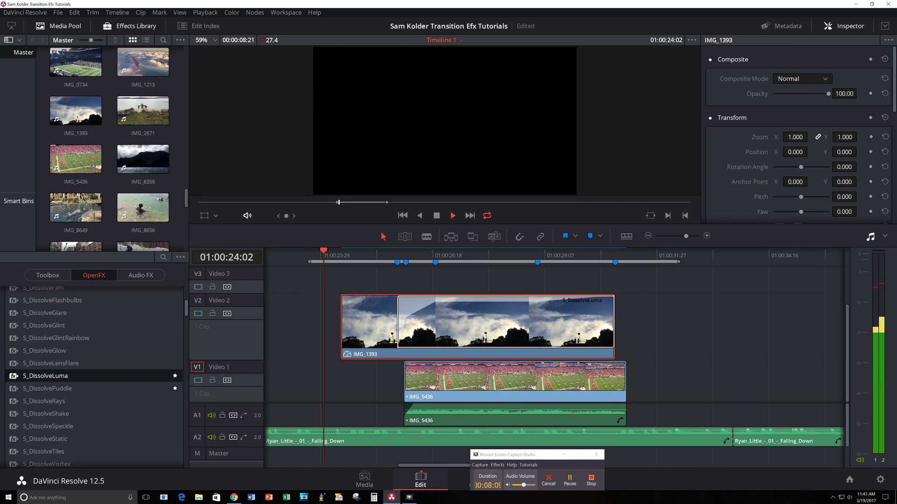